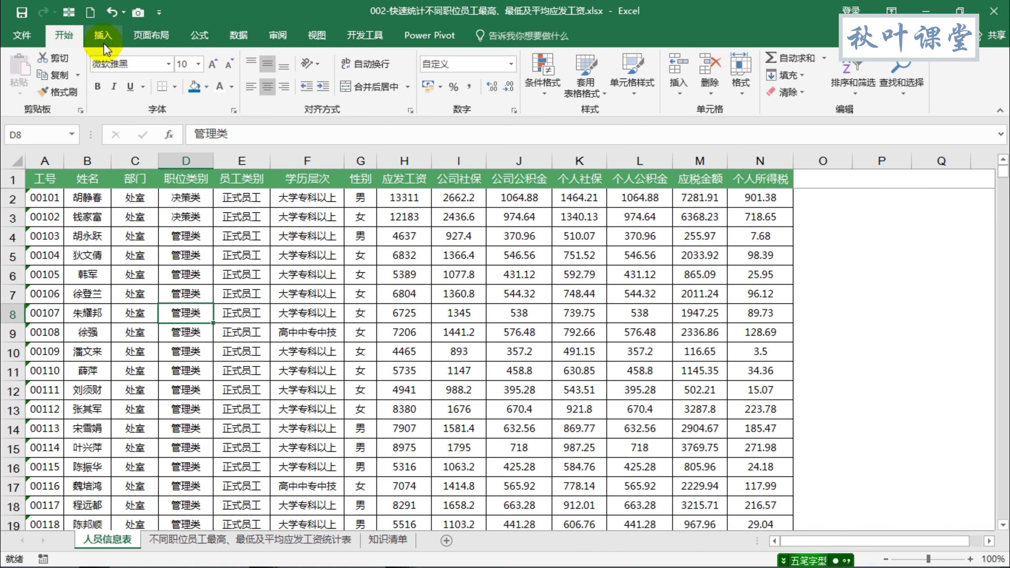
Step: Insert a PivotTable of the employee data on a new worksheet with 职位类别 in Rows
click(104, 45)
click(21, 71)
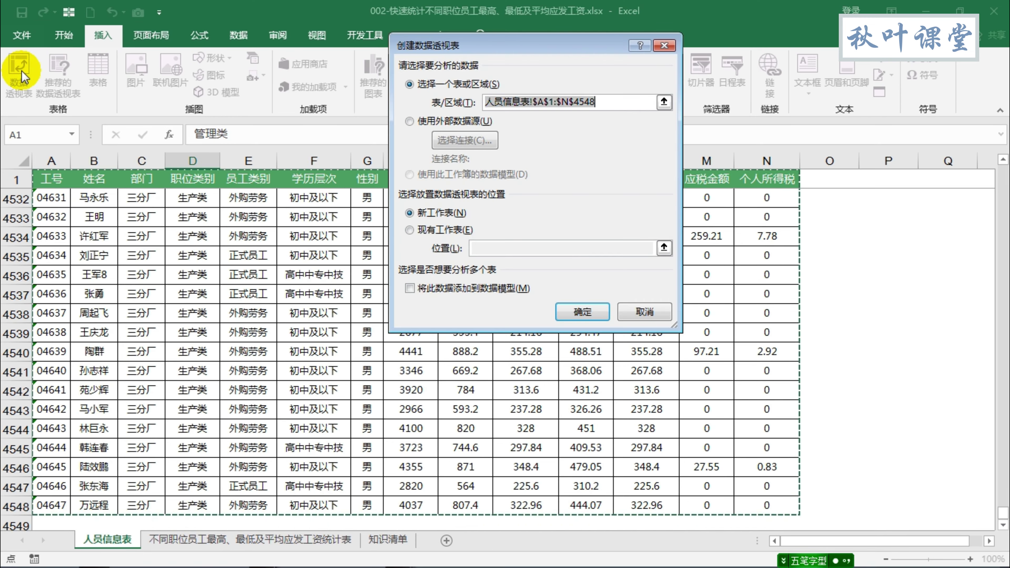
click(588, 312)
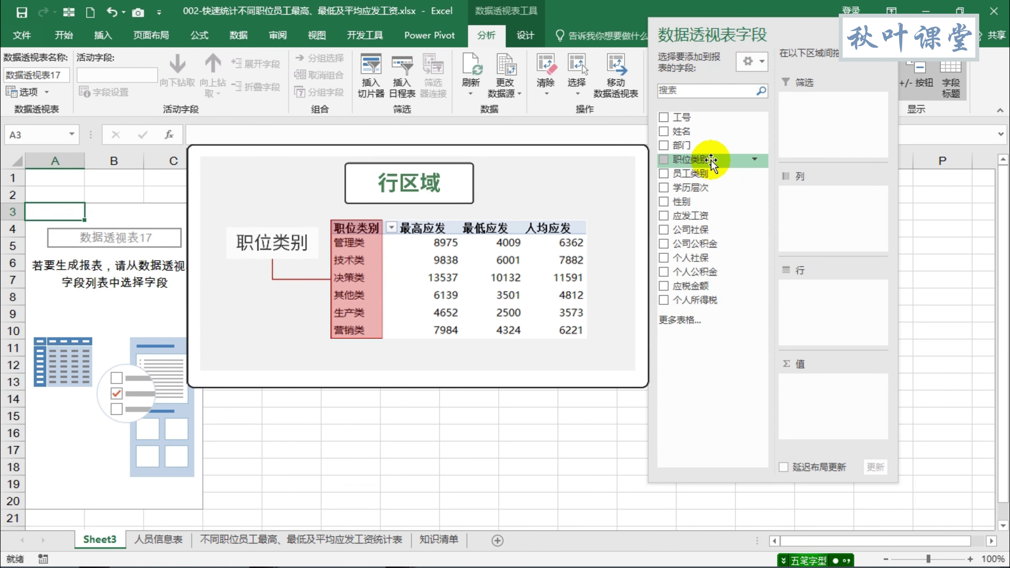
drag(700, 159, 842, 312)
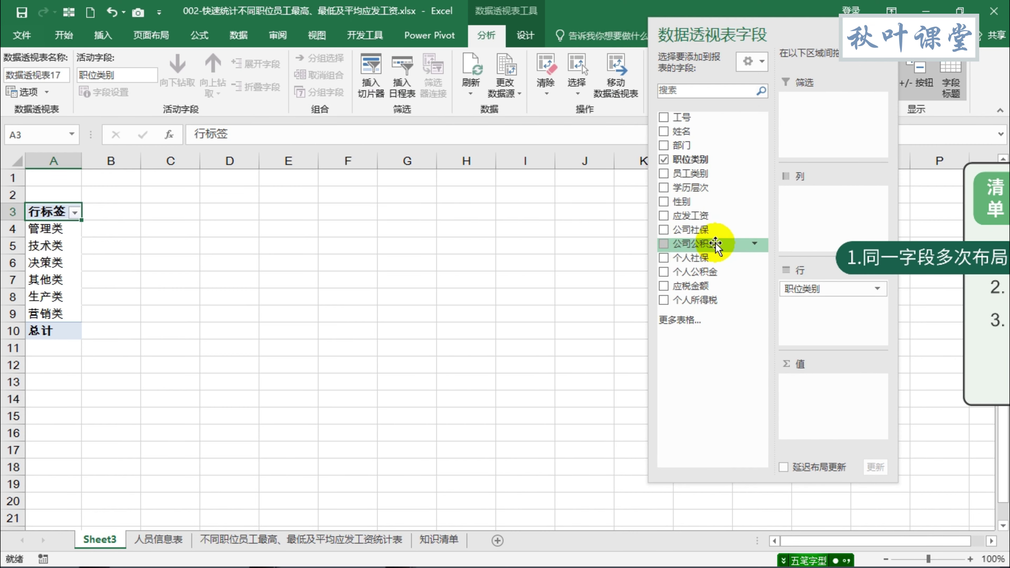
Step: Add 应发工资 to the pivot Values three times, each column totalling 20620778
drag(692, 215, 833, 384)
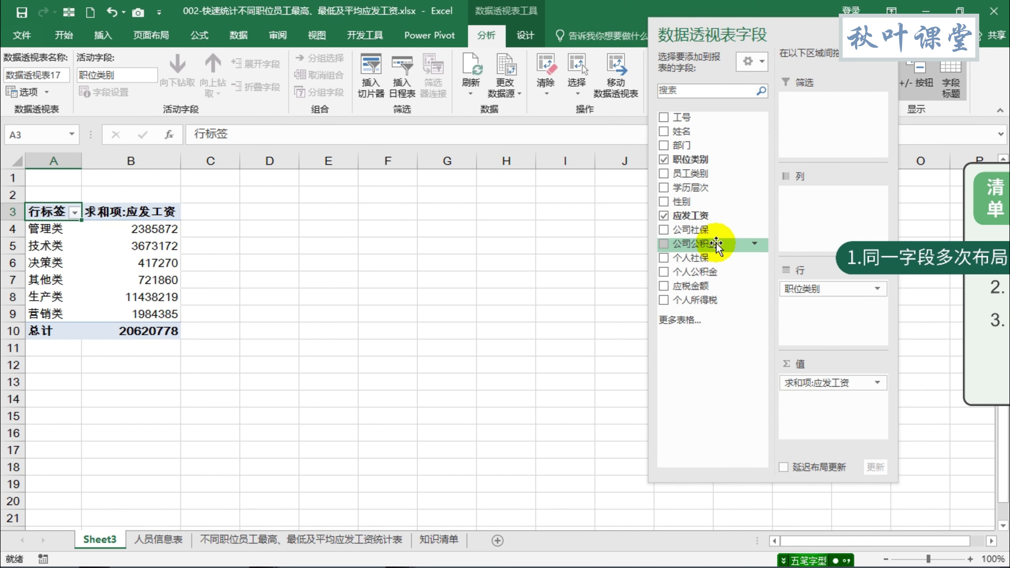
drag(692, 215, 832, 400)
drag(692, 216, 834, 414)
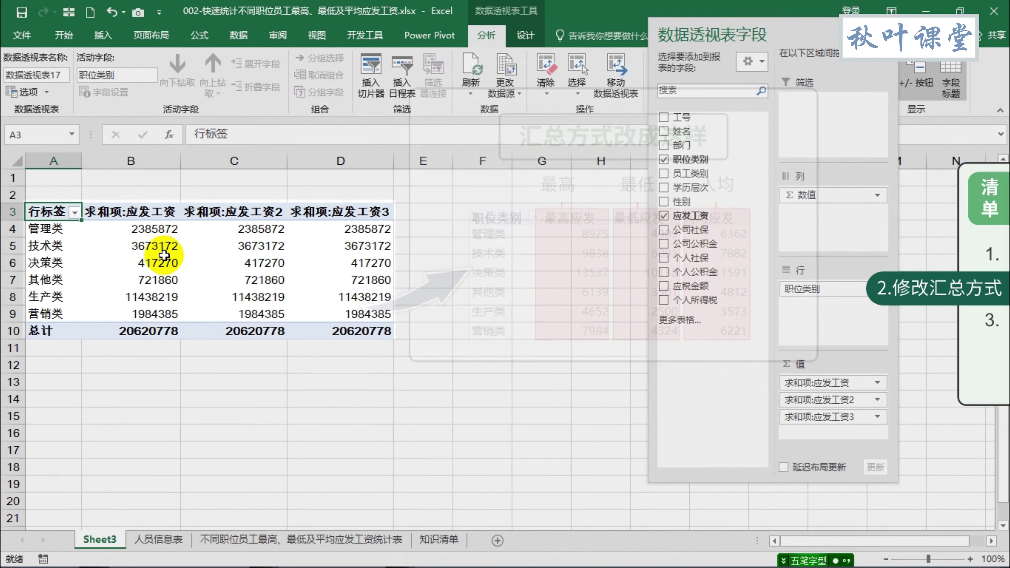
click(153, 250)
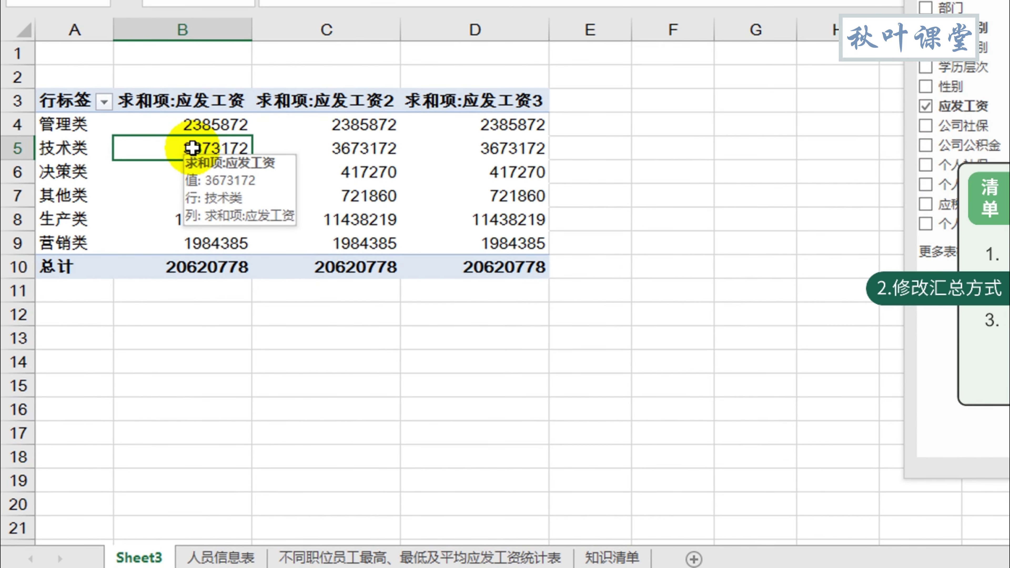
right_click(193, 148)
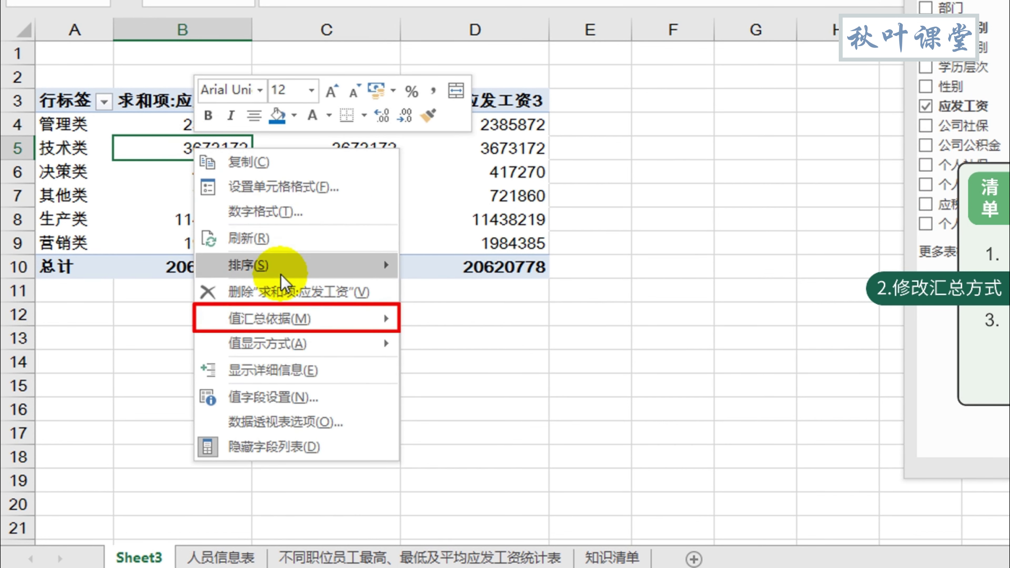
click(291, 320)
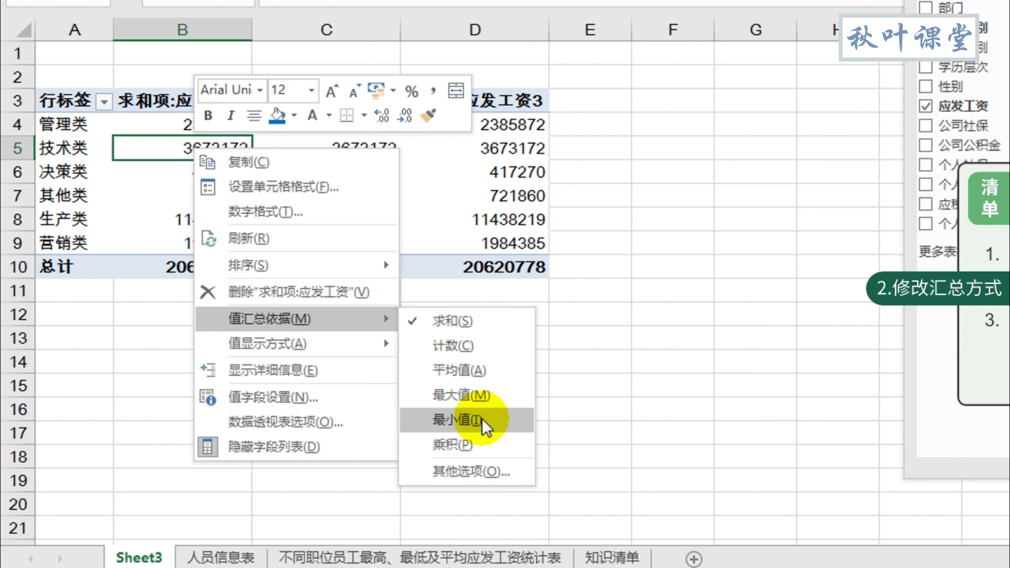
click(486, 473)
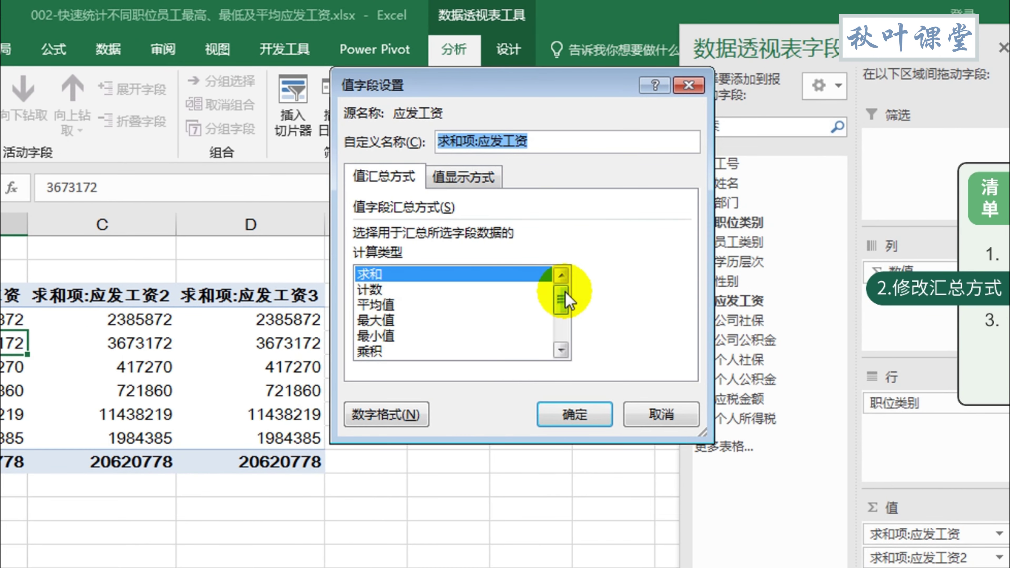
drag(564, 296, 563, 334)
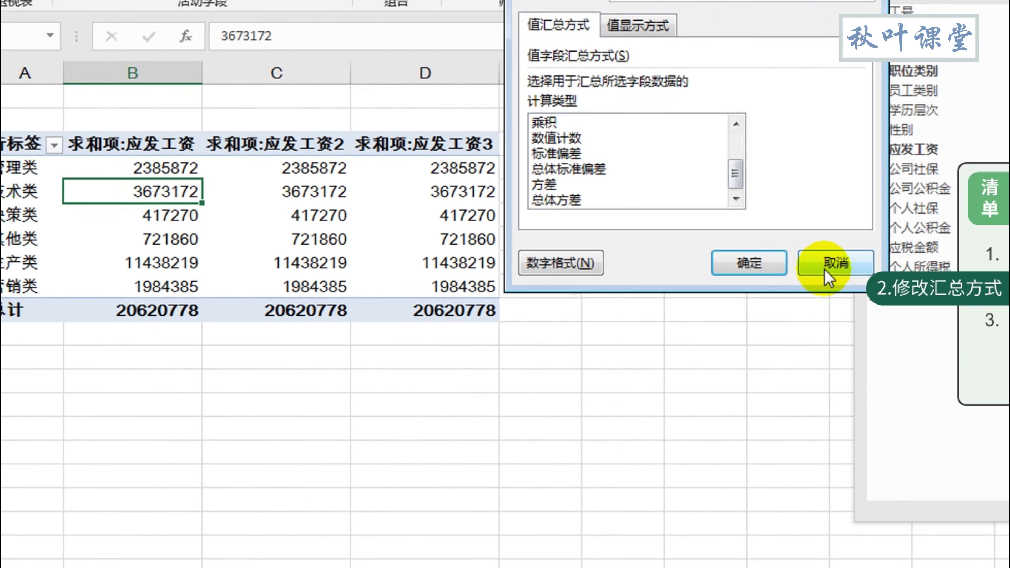
click(661, 414)
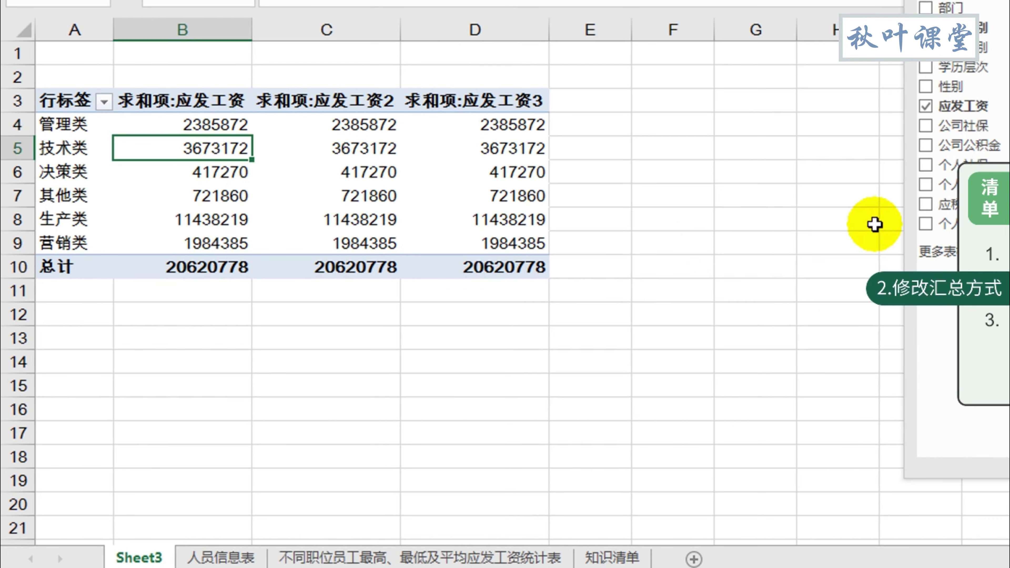
Step: Change column B's 应发工资 summary to Max in Value Field Settings
right_click(184, 148)
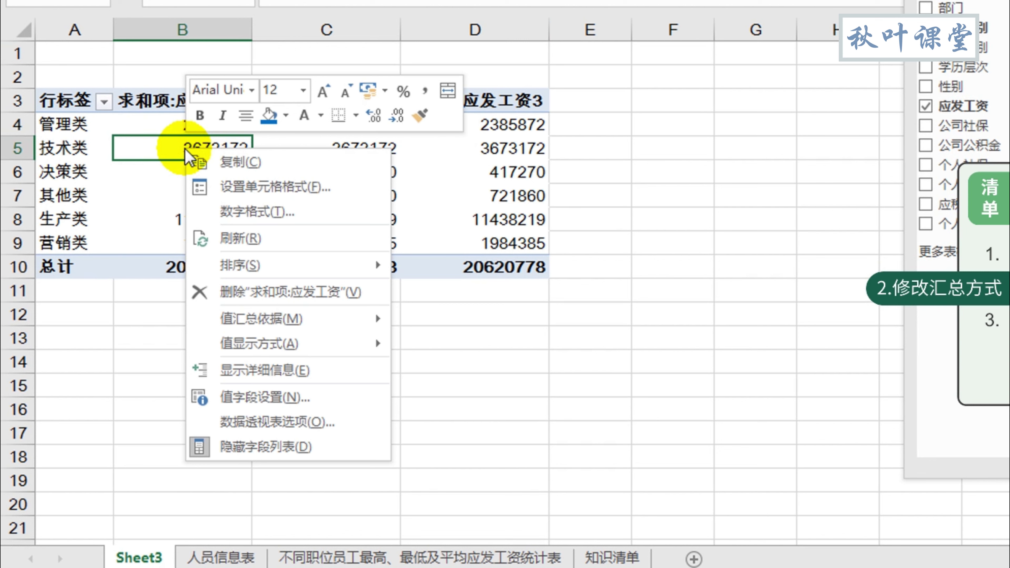
click(263, 397)
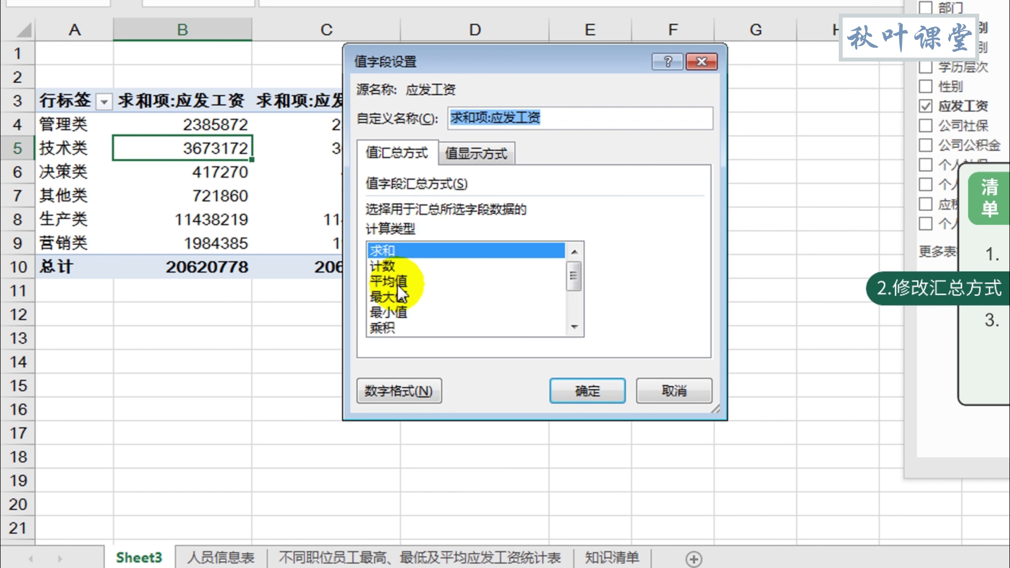
click(396, 297)
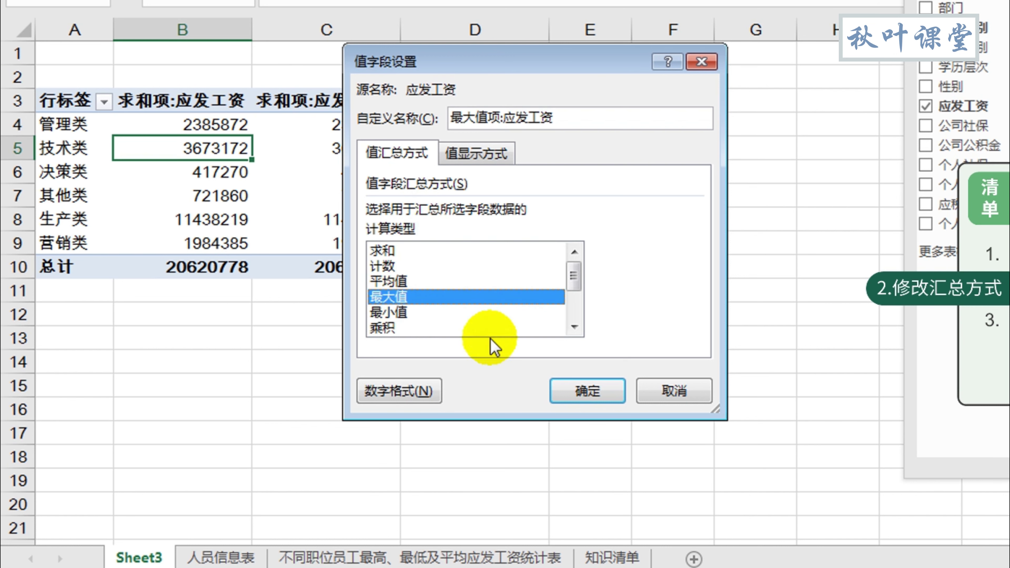
click(588, 394)
Step: Summarise column C's 应发工资 by Min and column D's by Average
right_click(368, 148)
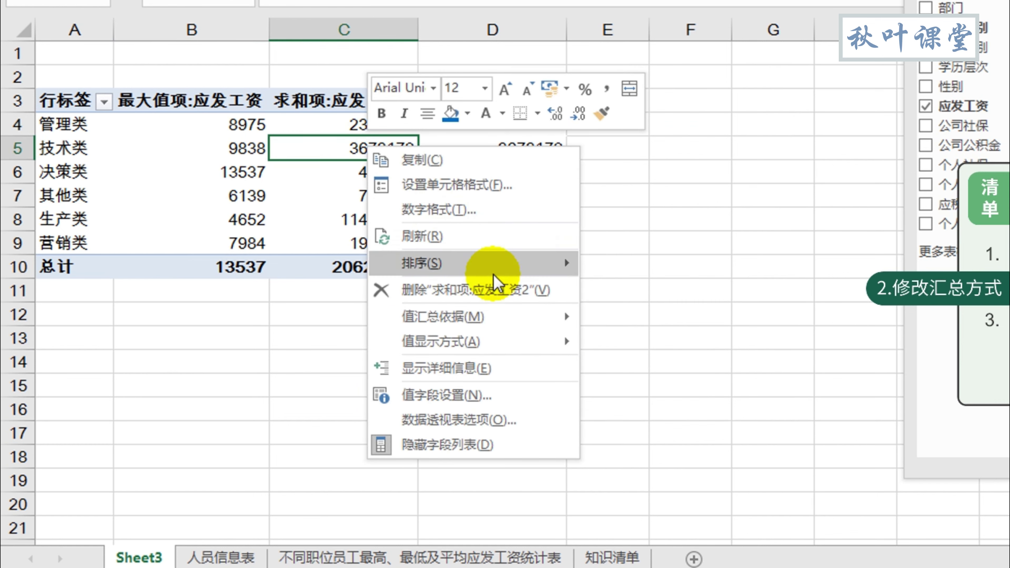
click(640, 412)
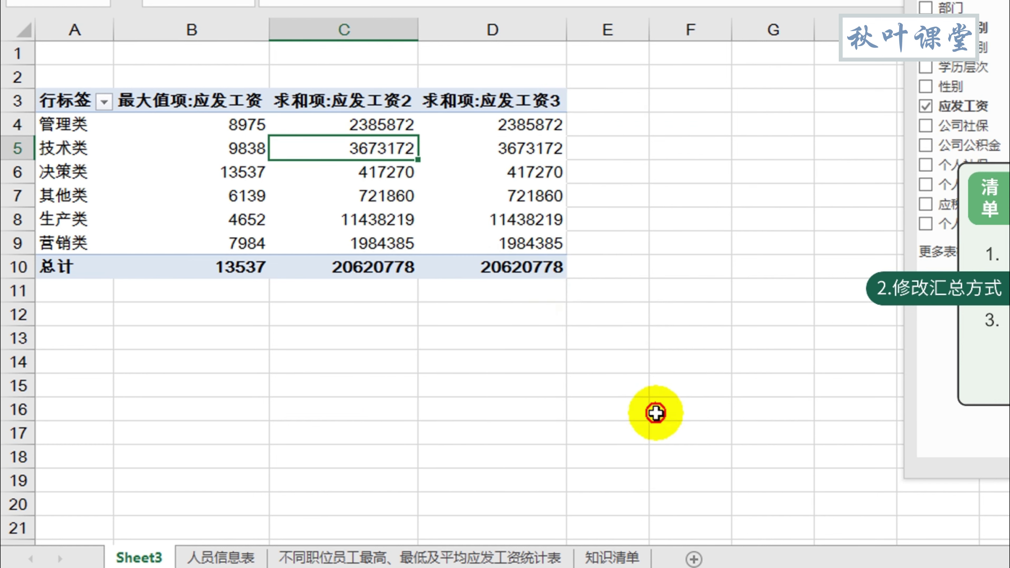
right_click(525, 157)
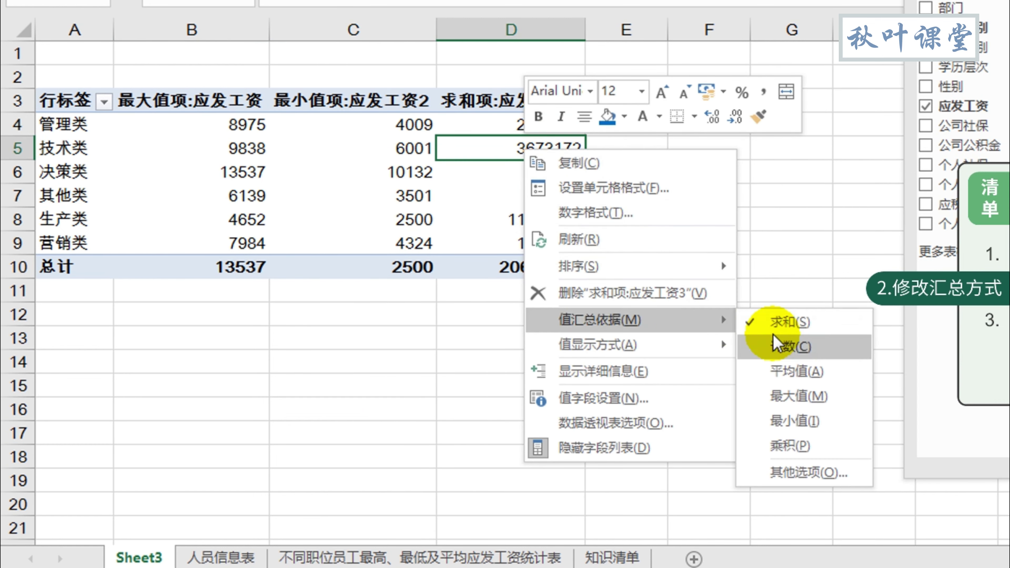
click(823, 370)
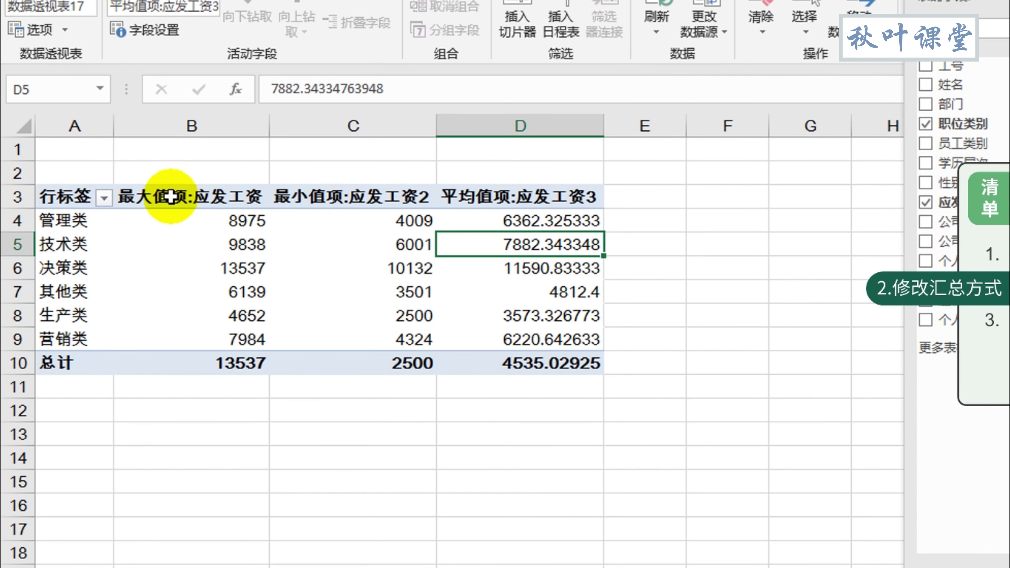
click(168, 177)
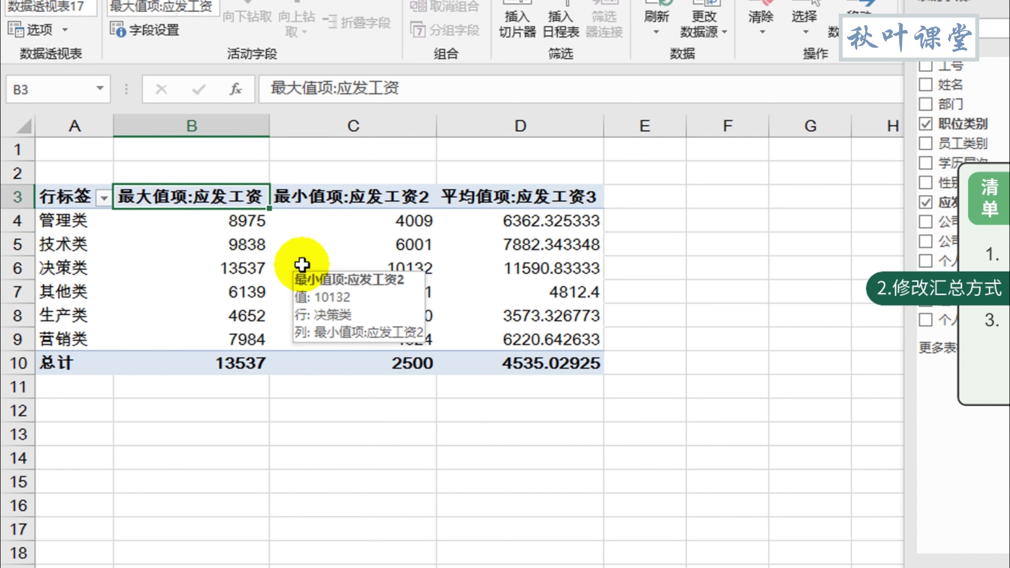
Step: Rename headers B3, C3 and D3 to 最高应发工资, 最低应发工资 and 平均应发工资
text(最高应发工资)
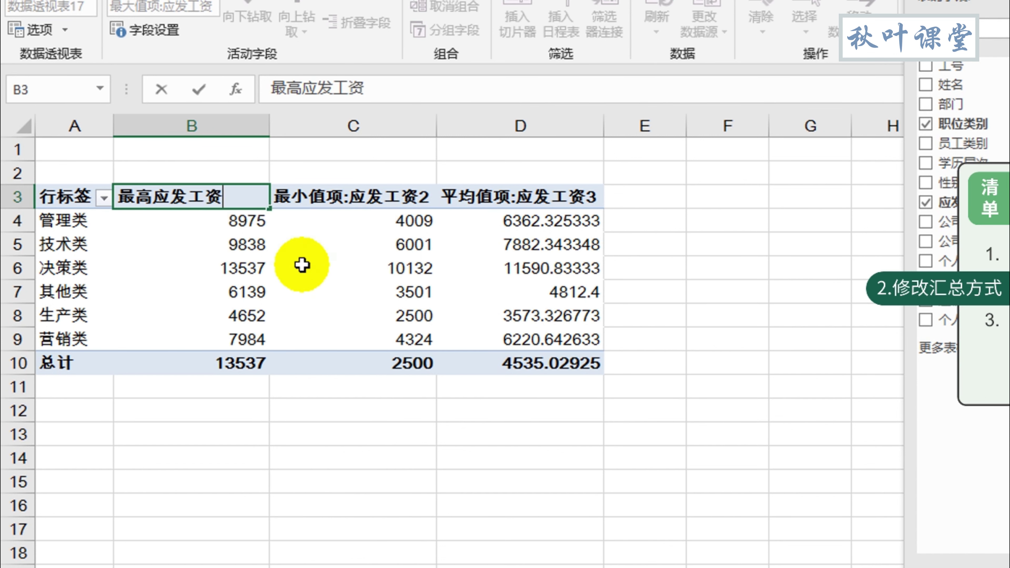
click(360, 197)
text(最低应发工)
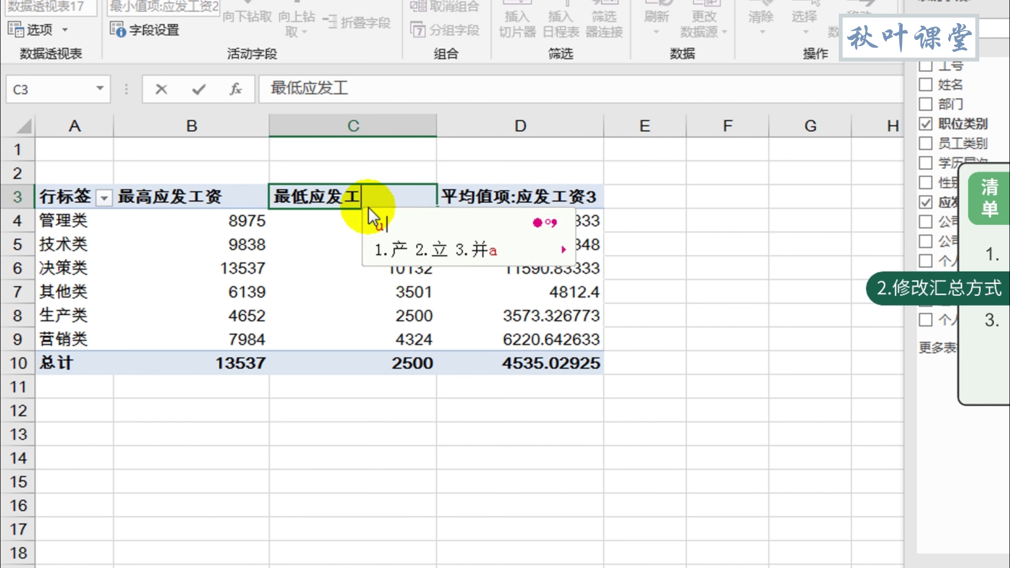
text(资)
key(Tab)
text(平均应发工)
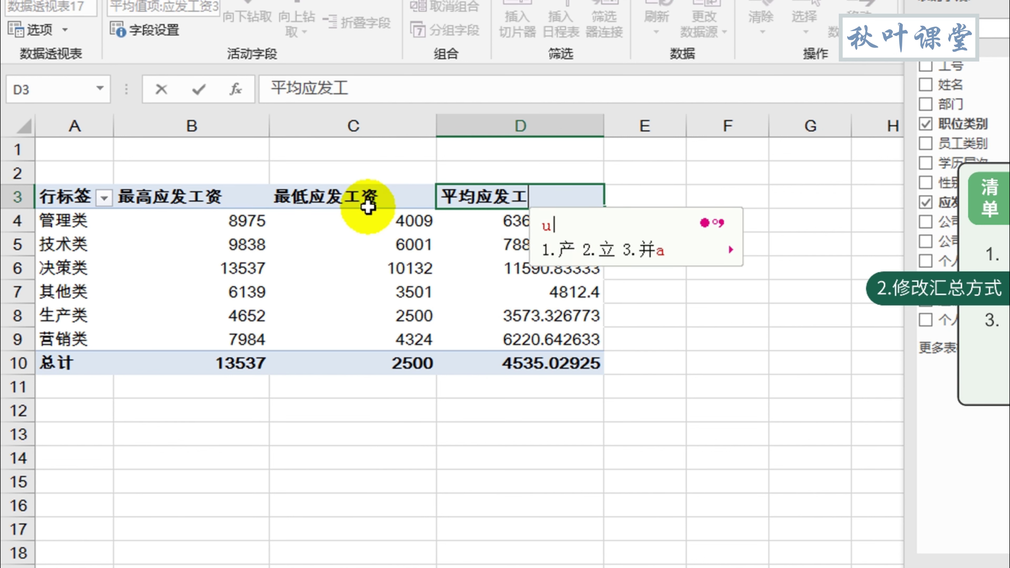
text(资)
click(366, 239)
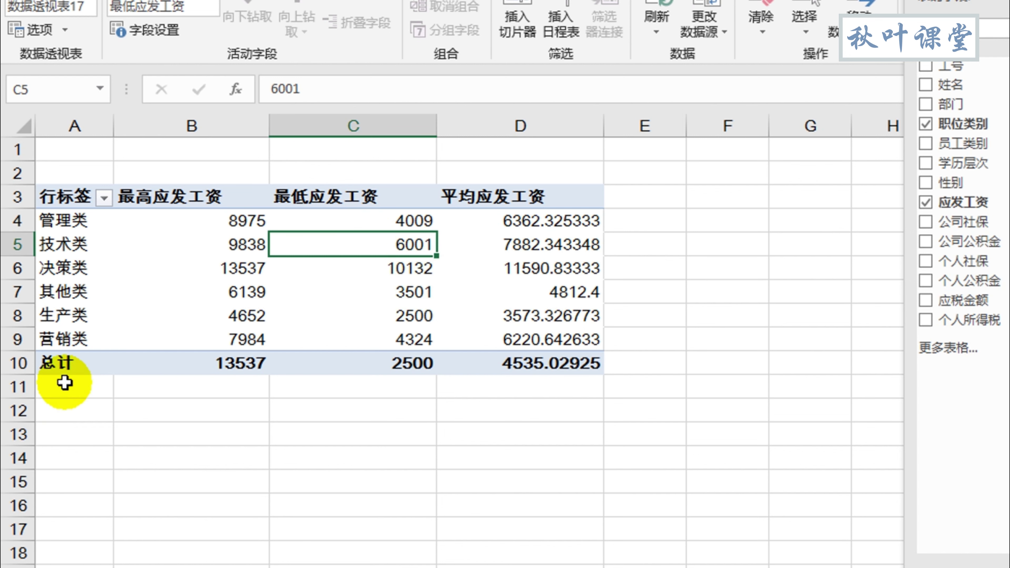
click(62, 363)
click(68, 362)
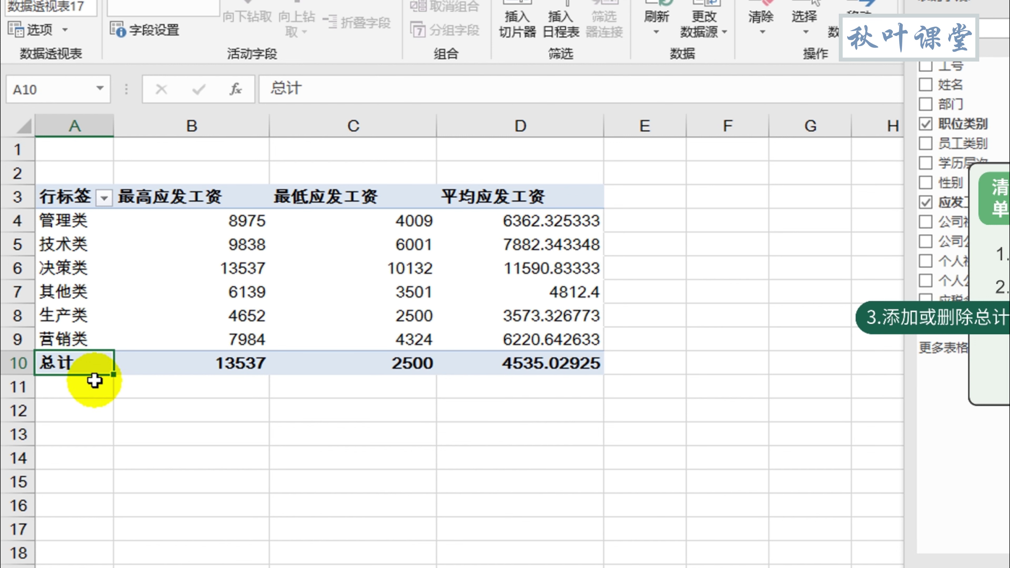
Step: Remove the 总计 grand total row so the pivot ends at 营销类
right_click(82, 370)
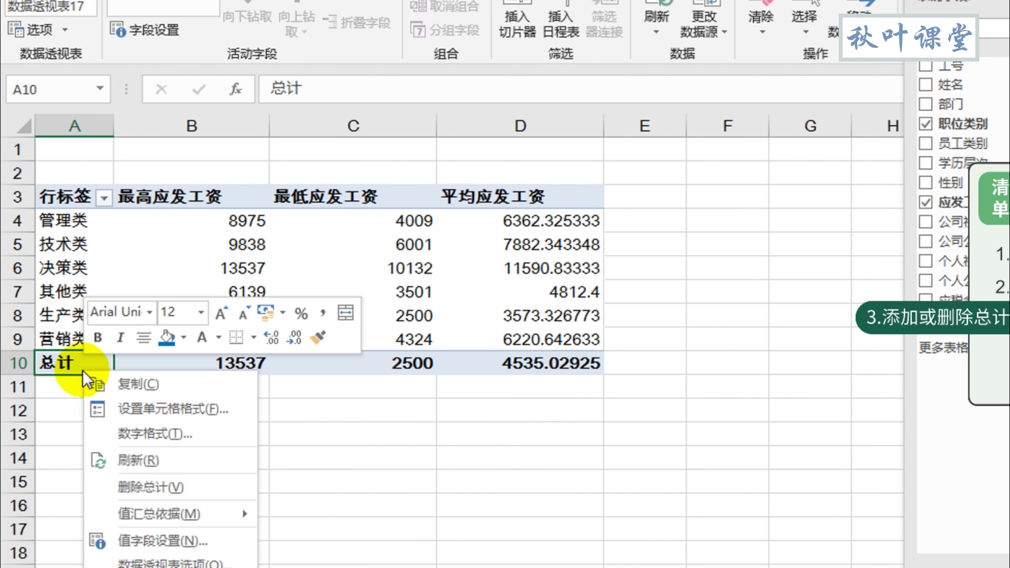
click(159, 484)
click(197, 306)
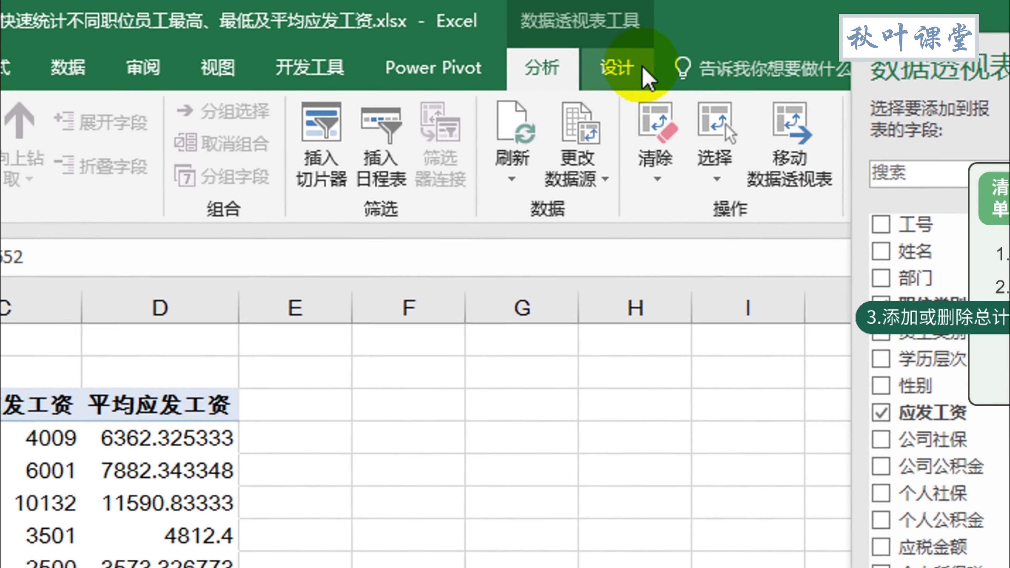
Step: Review the four Grand Totals options on the PivotTable Design tab without applying any
click(642, 70)
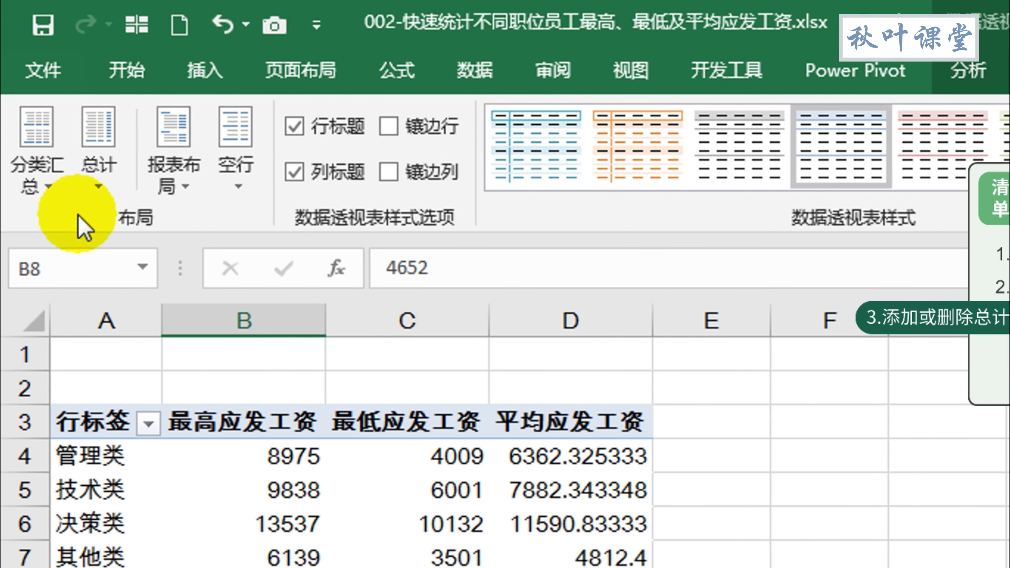
click(100, 187)
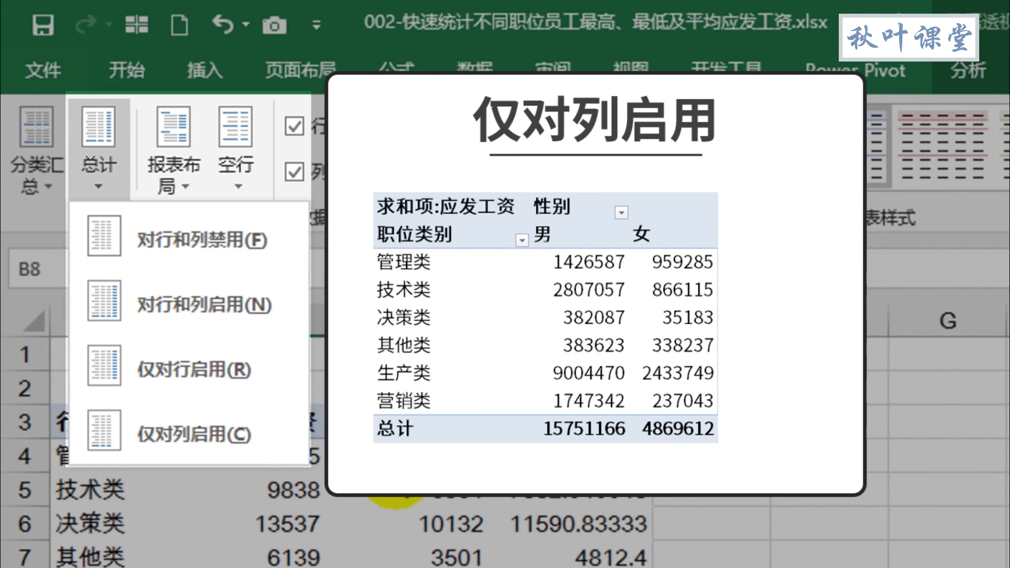
click(391, 488)
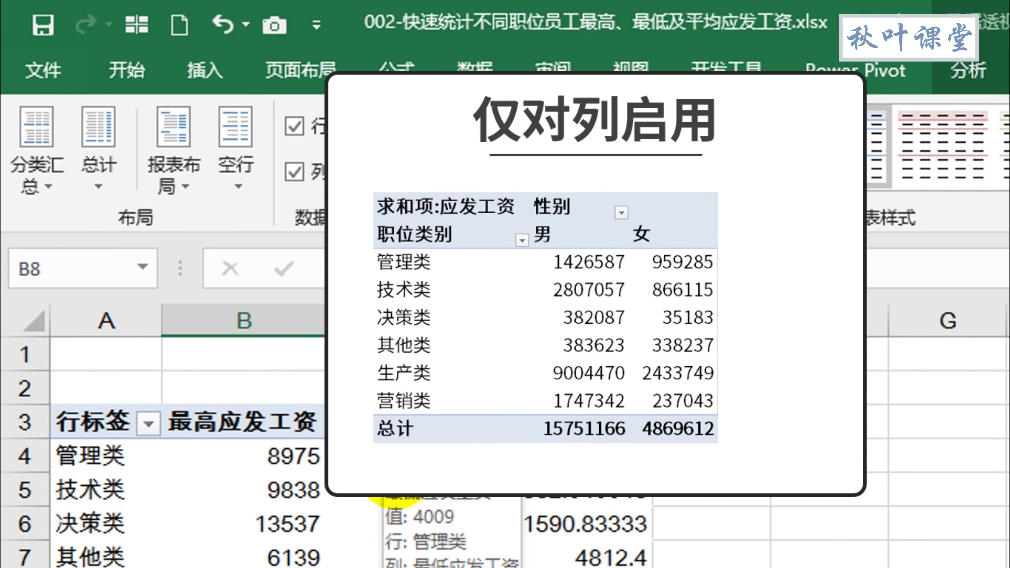